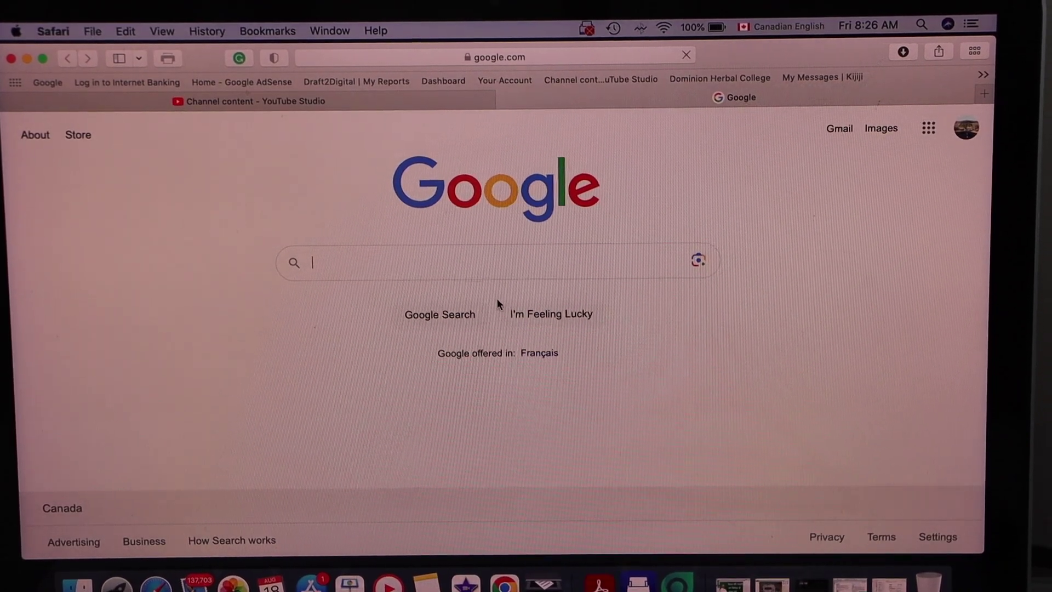
pyautogui.write('brother mfc-j4335dw driver')
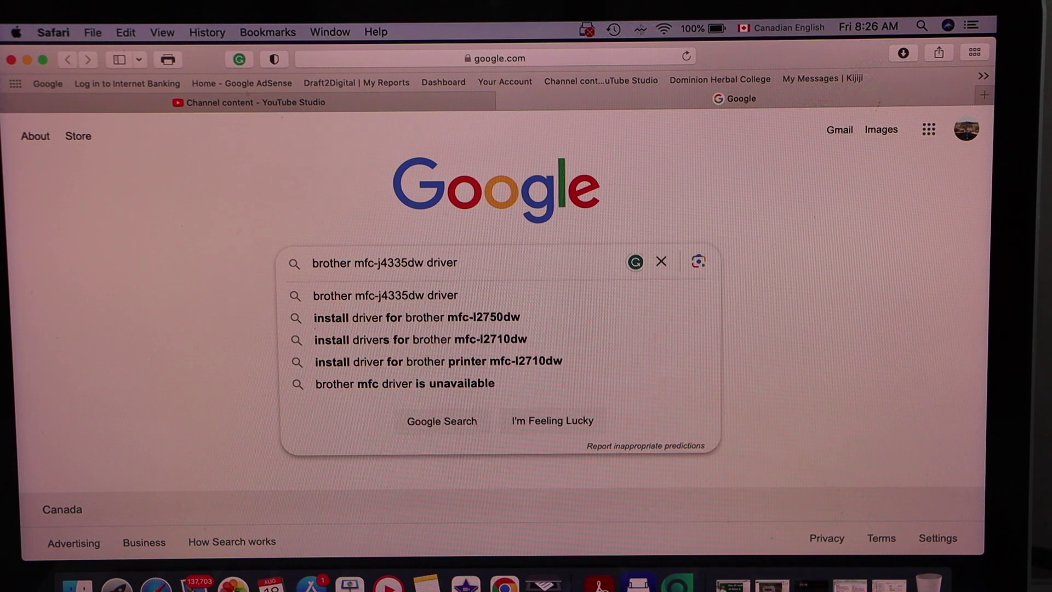
# Step: Search for the MFC-J4335DW driver and open Brother's downloads page for macOS 10.15.x
pyautogui.press('Return')
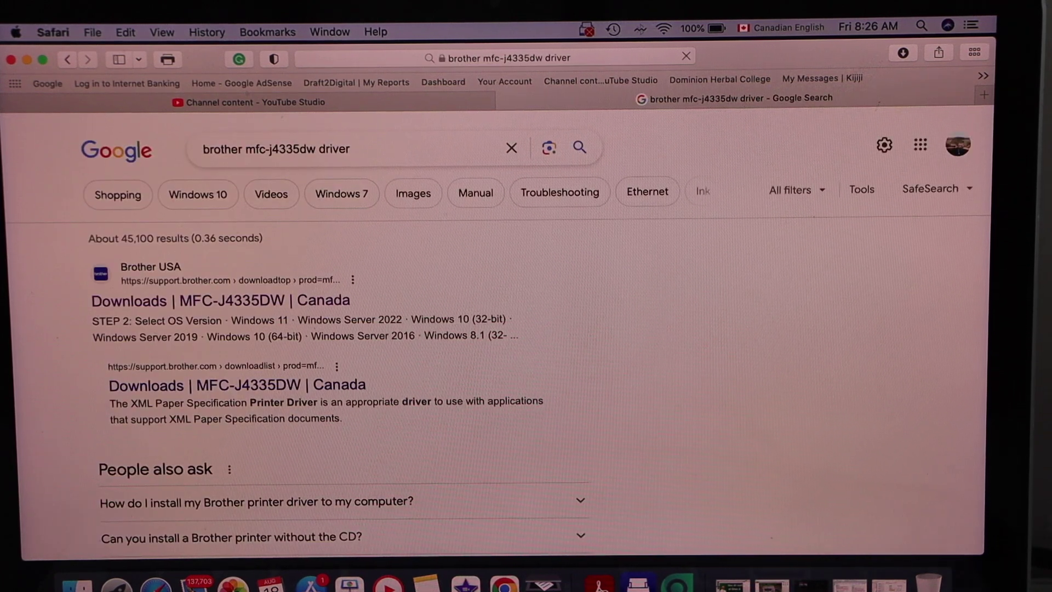
pyautogui.click(220, 301)
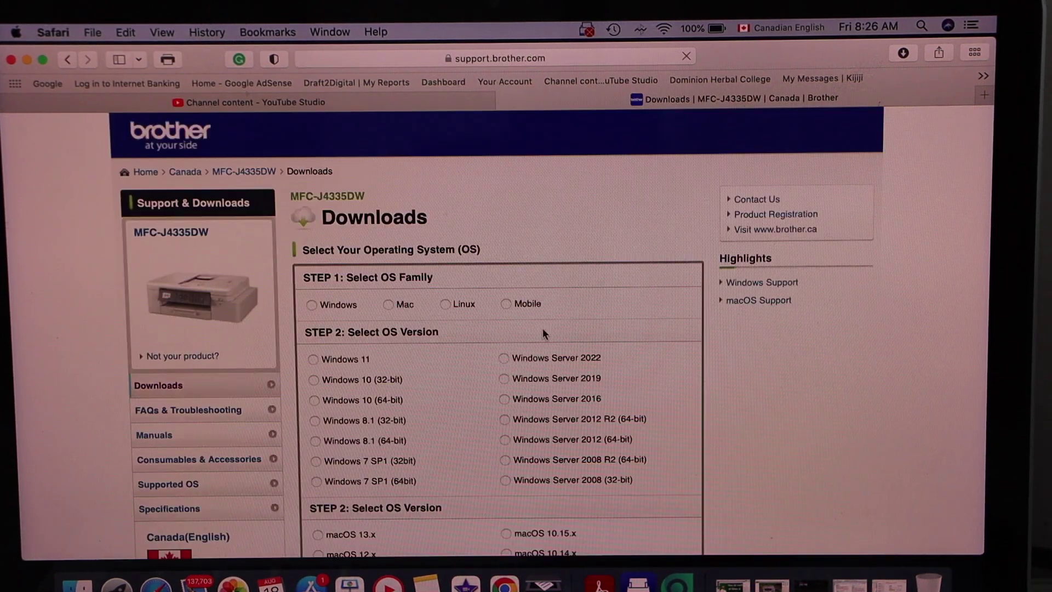
pyautogui.scroll(-3, 543, 332)
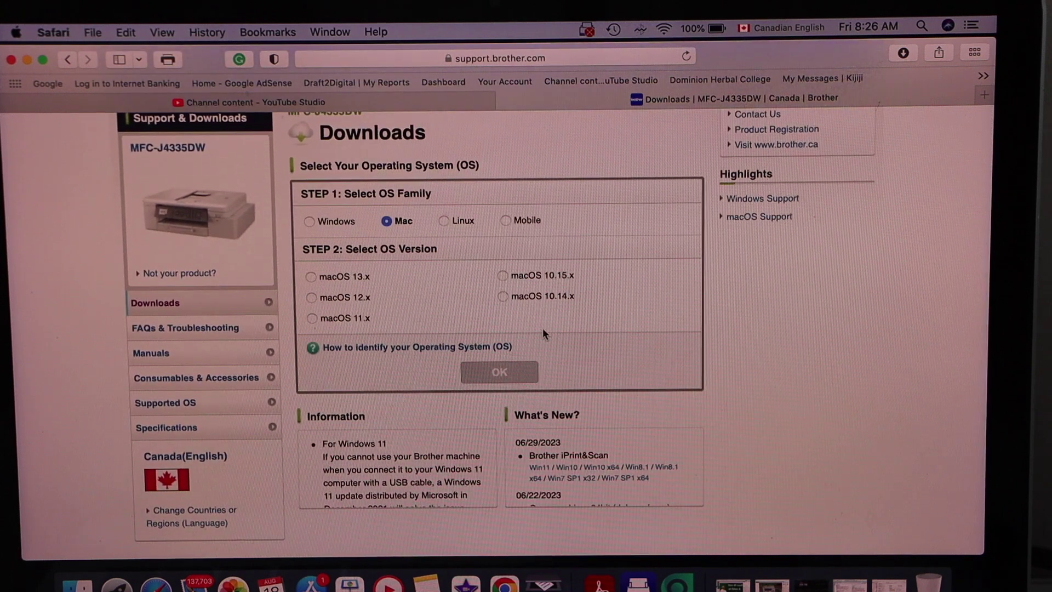
pyautogui.click(503, 277)
pyautogui.scroll(-2, 503, 280)
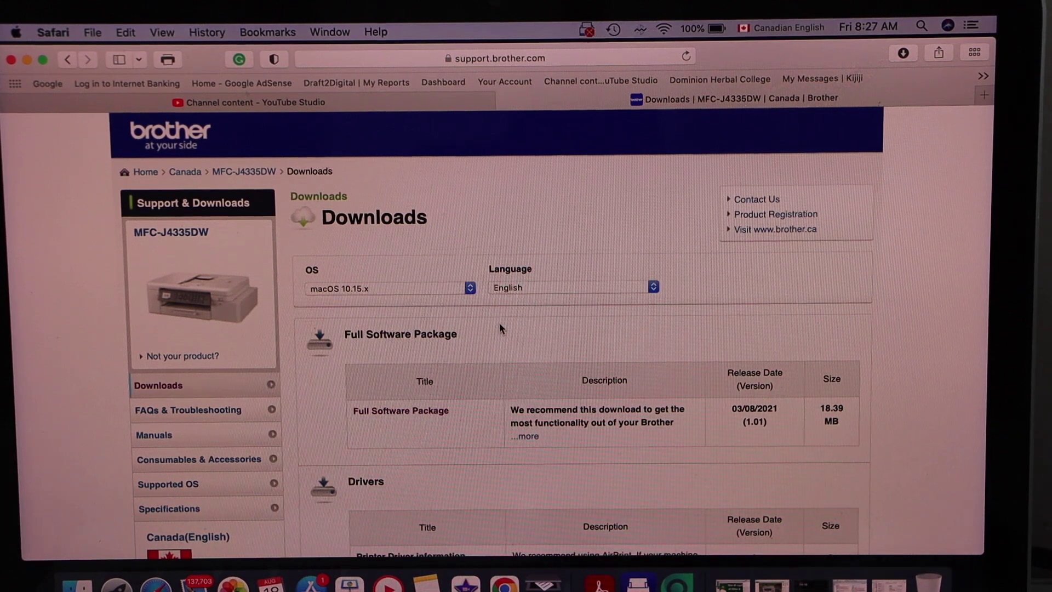
pyautogui.scroll(-2, 500, 328)
pyautogui.scroll(-2, 500, 329)
pyautogui.scroll(-1, 499, 328)
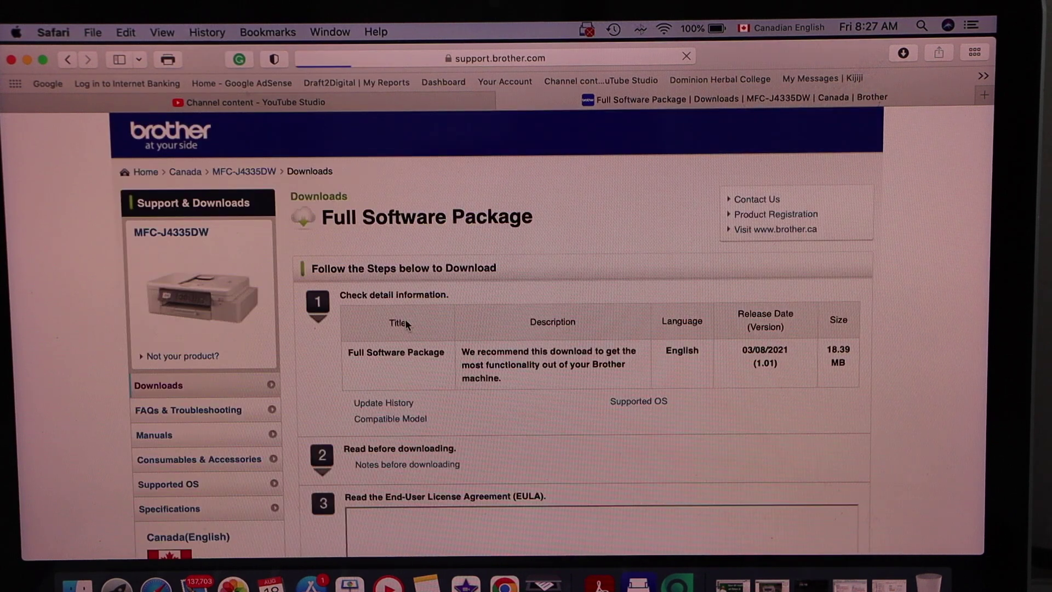
pyautogui.scroll(-2, 405, 319)
pyautogui.scroll(-2, 406, 320)
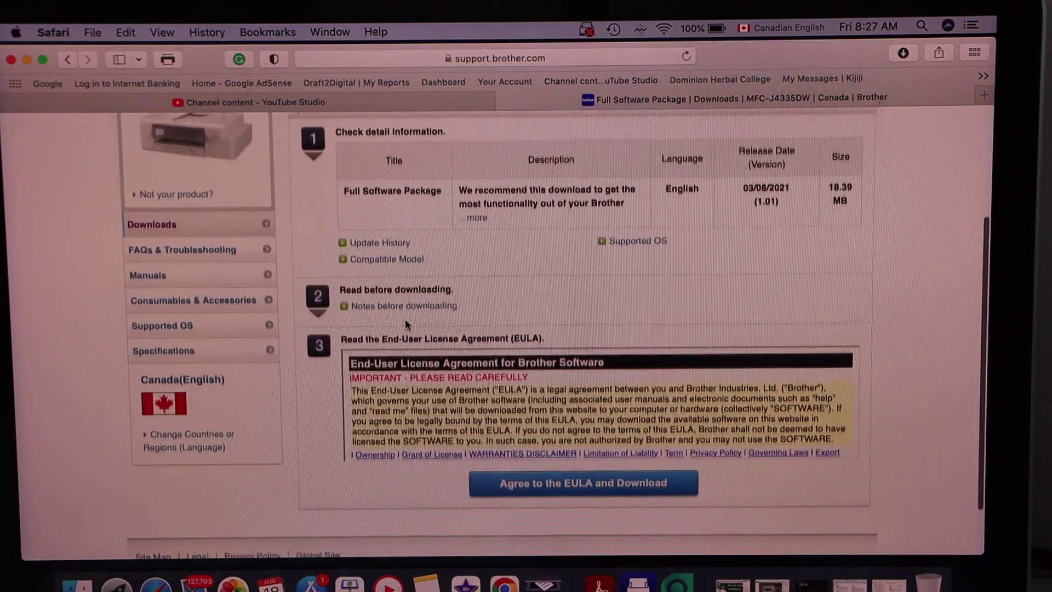
pyautogui.scroll(-3, 406, 320)
pyautogui.scroll(-1, 406, 319)
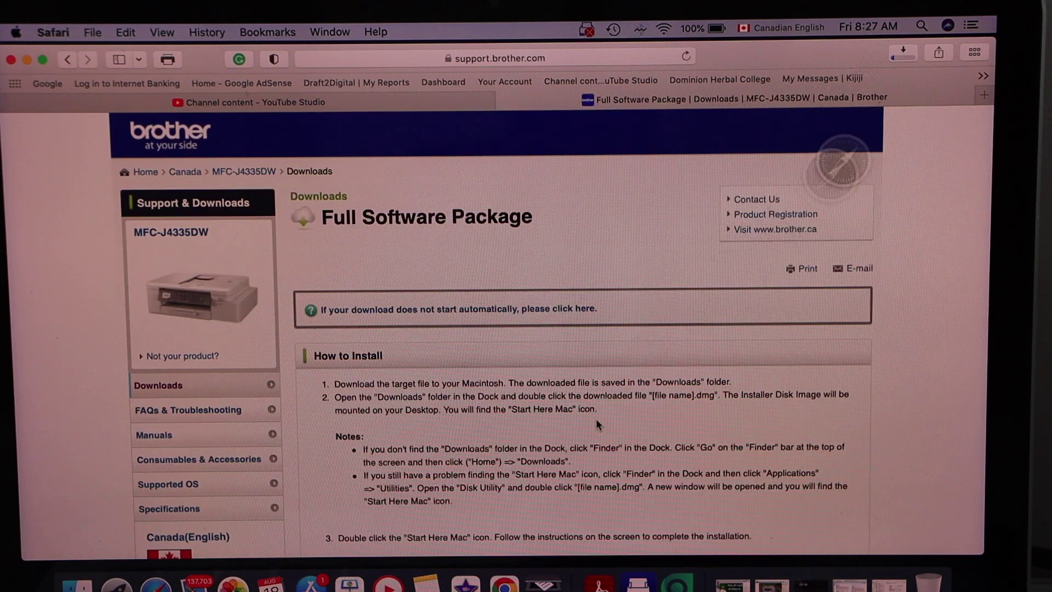
# Step: Open the downloaded driver disk image and launch Start Here Mac
pyautogui.click(896, 55)
pyautogui.click(762, 121)
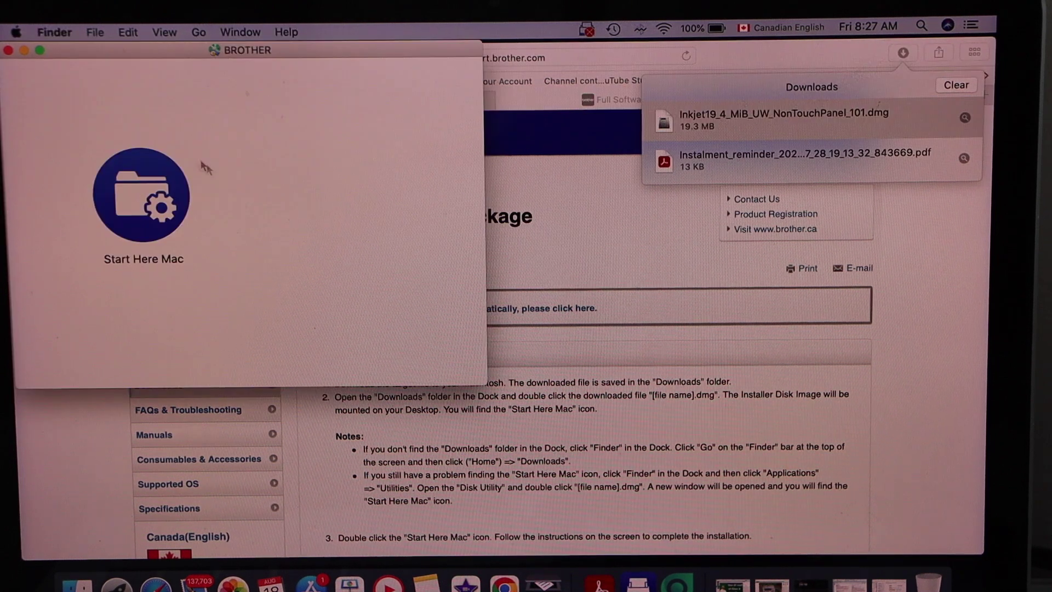
pyautogui.doubleClick(159, 205)
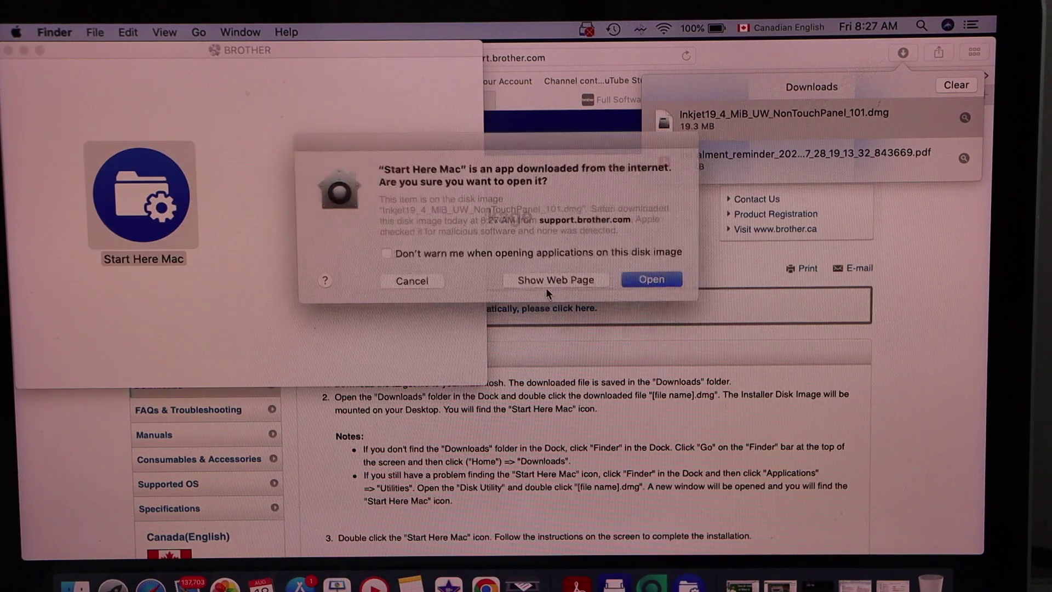
pyautogui.click(644, 278)
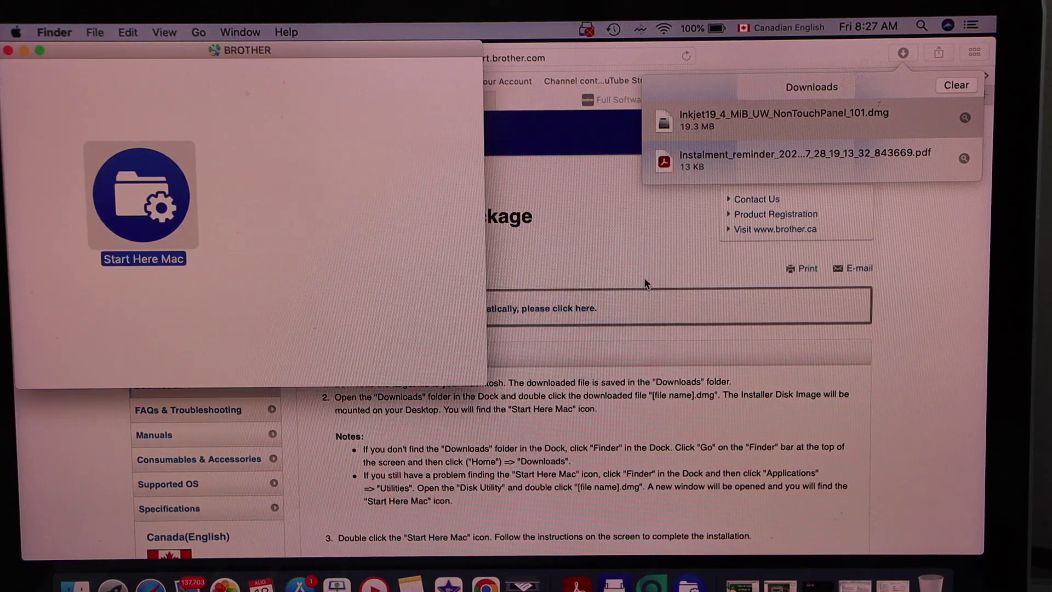
pyautogui.click(650, 116)
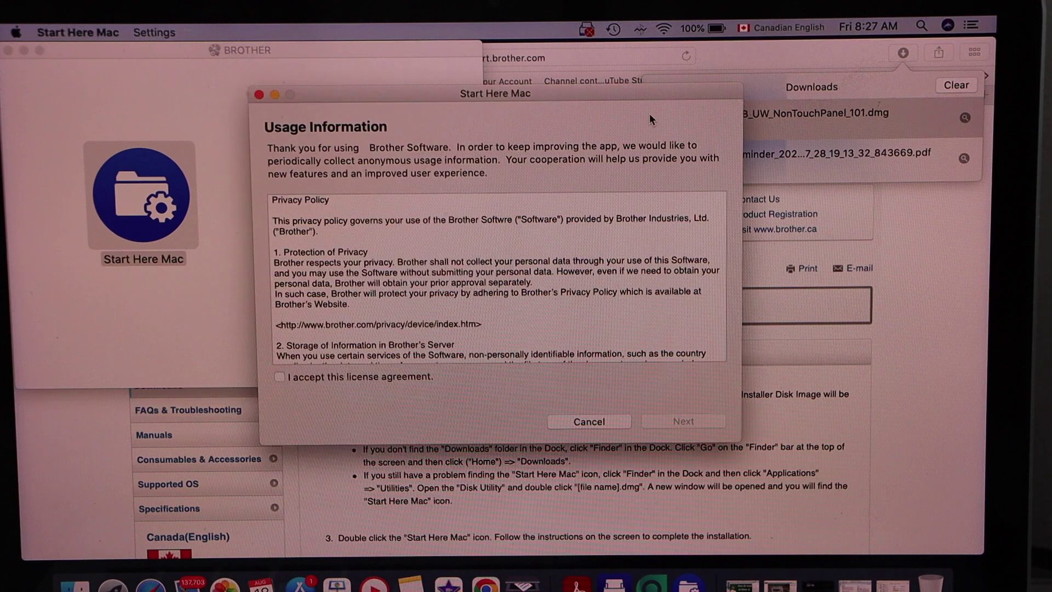
# Step: Accept the usage license and choose Local Connection (USB)
pyautogui.click(280, 376)
pyautogui.click(689, 421)
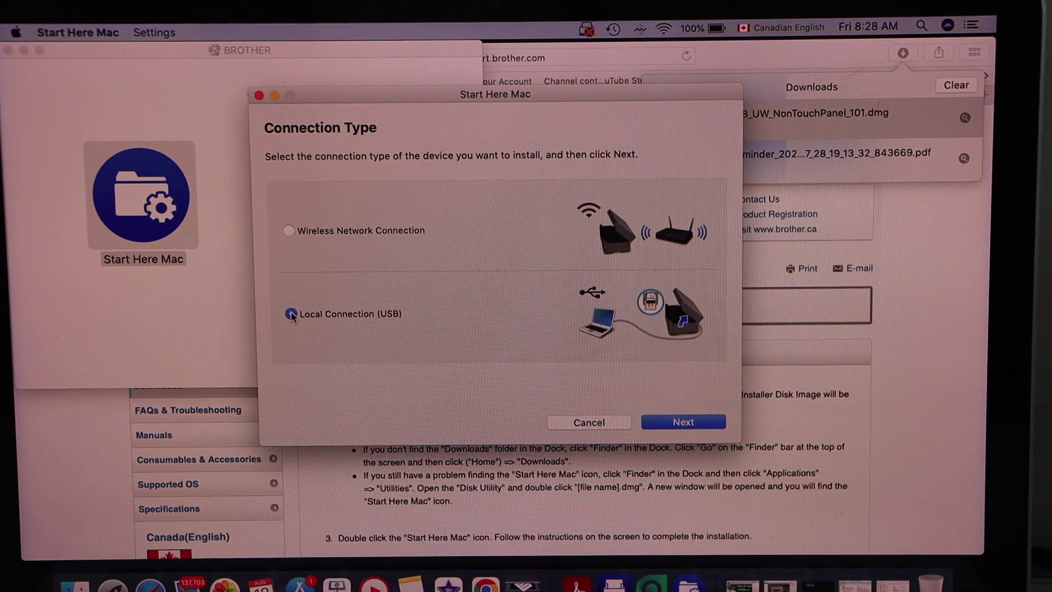
pyautogui.click(688, 425)
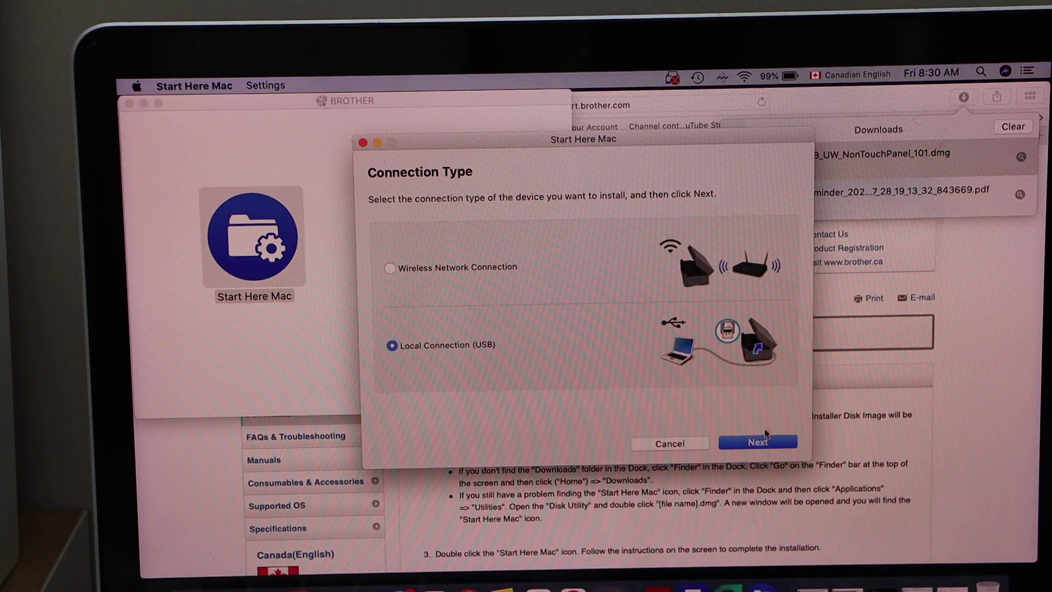
# Step: Select the Brother MFC-J4335DW (USB) from the machine list and pass the iPrint&Scan page
pyautogui.click(758, 444)
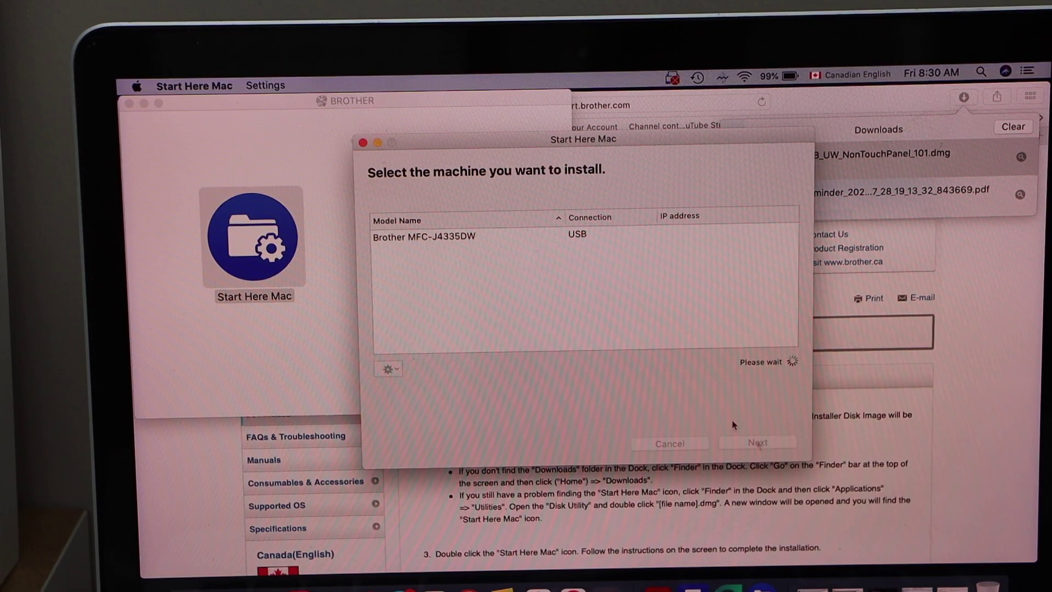
pyautogui.click(505, 235)
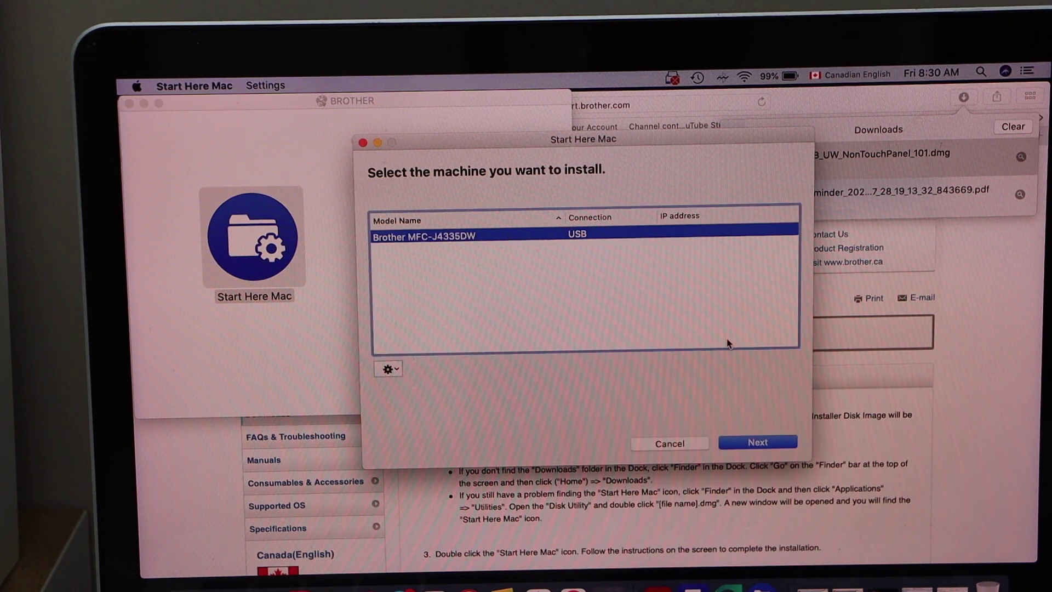
pyautogui.click(766, 442)
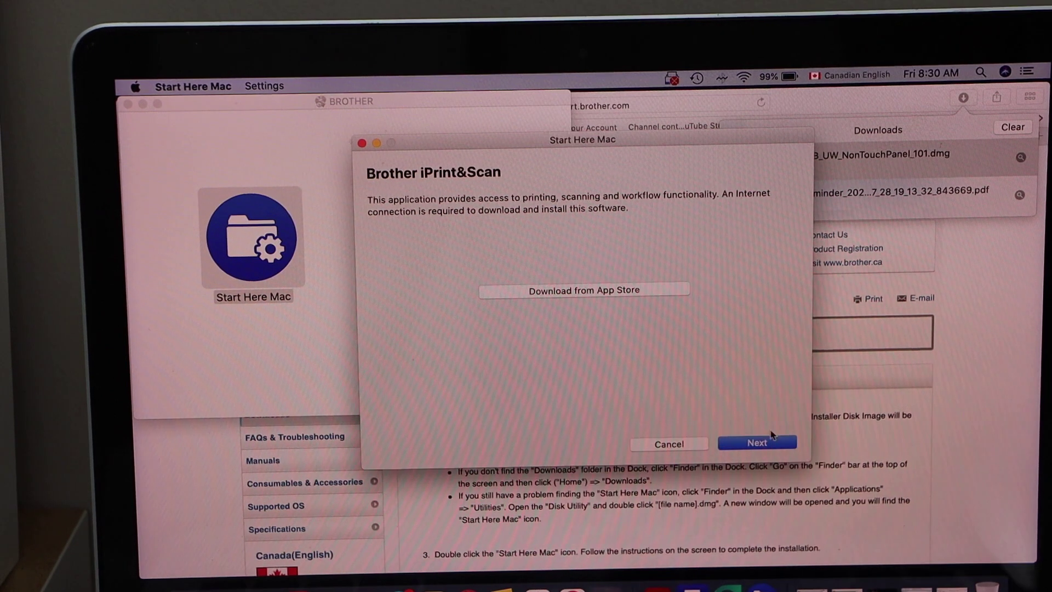
pyautogui.click(758, 443)
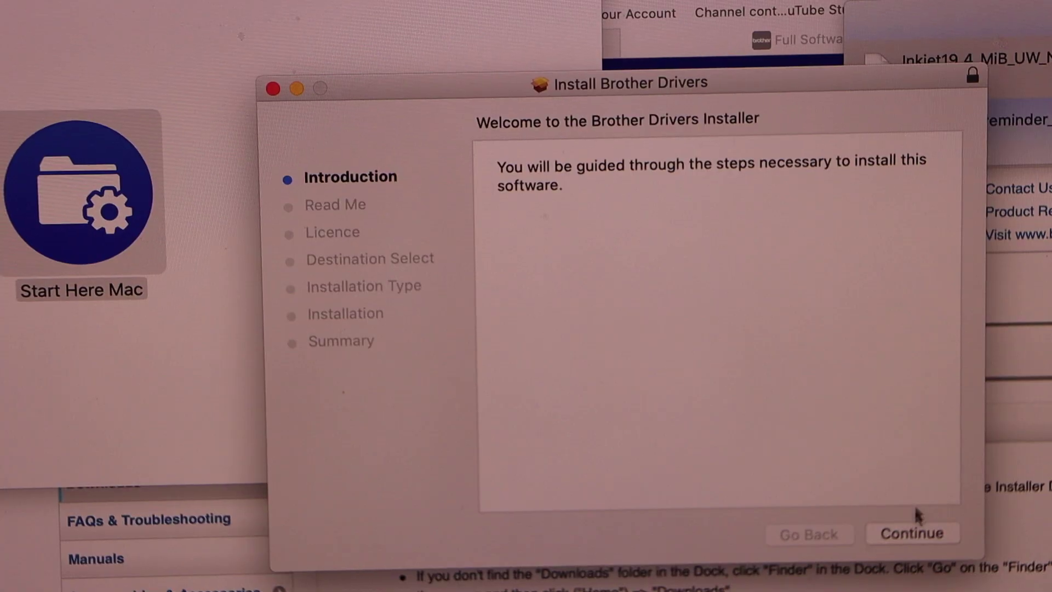
# Step: Agree to the licence and run the standard driver installation on Macintosh HD
pyautogui.click(910, 536)
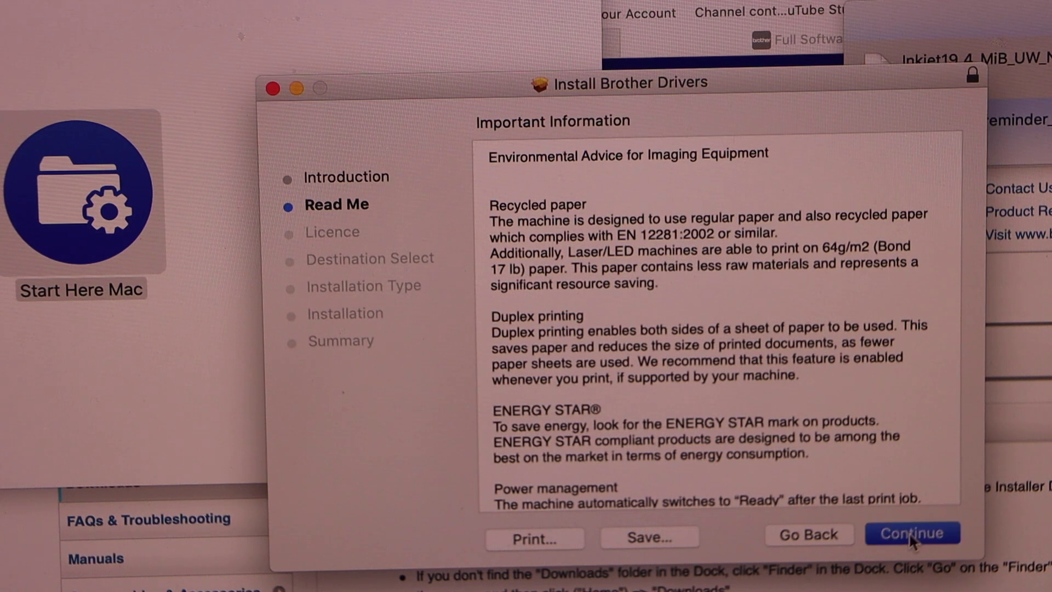
pyautogui.click(908, 532)
pyautogui.click(911, 534)
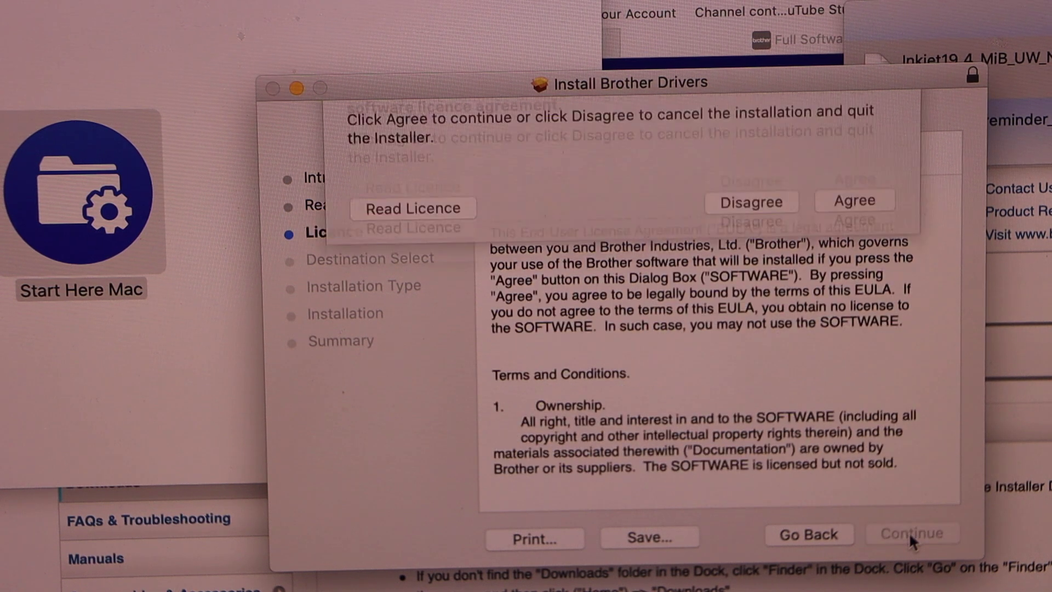
pyautogui.click(855, 263)
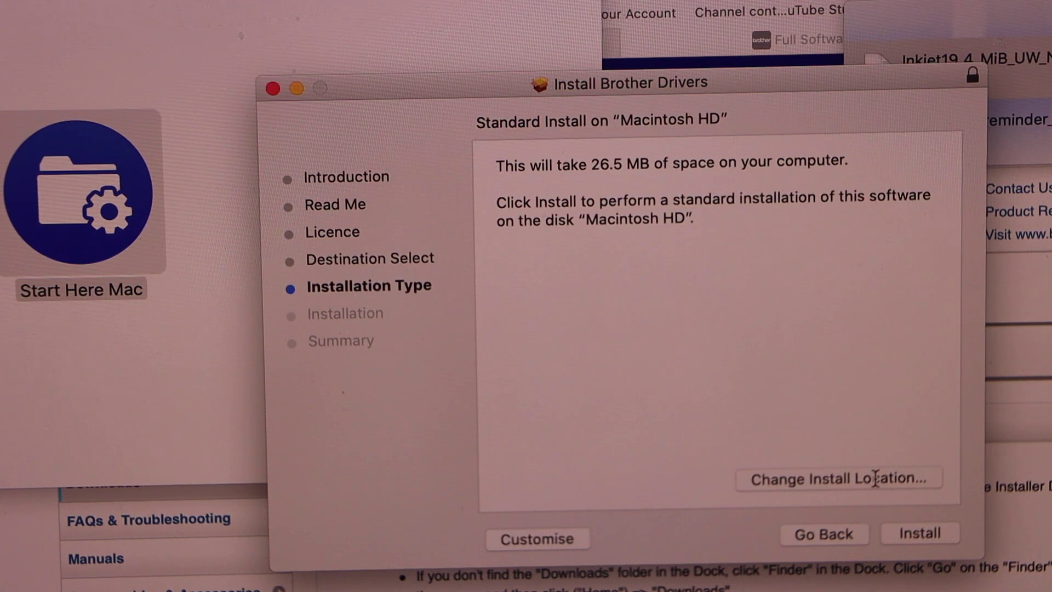
pyautogui.click(911, 534)
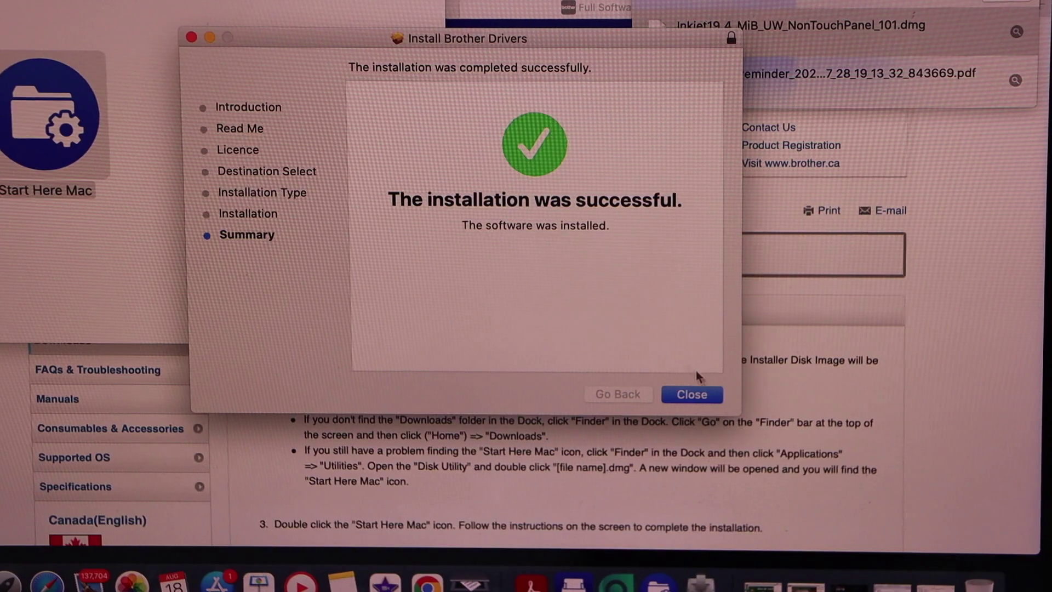
# Step: Close the driver installer, answer the Move to Bin prompt, and dismiss Setup Complete
pyautogui.click(693, 396)
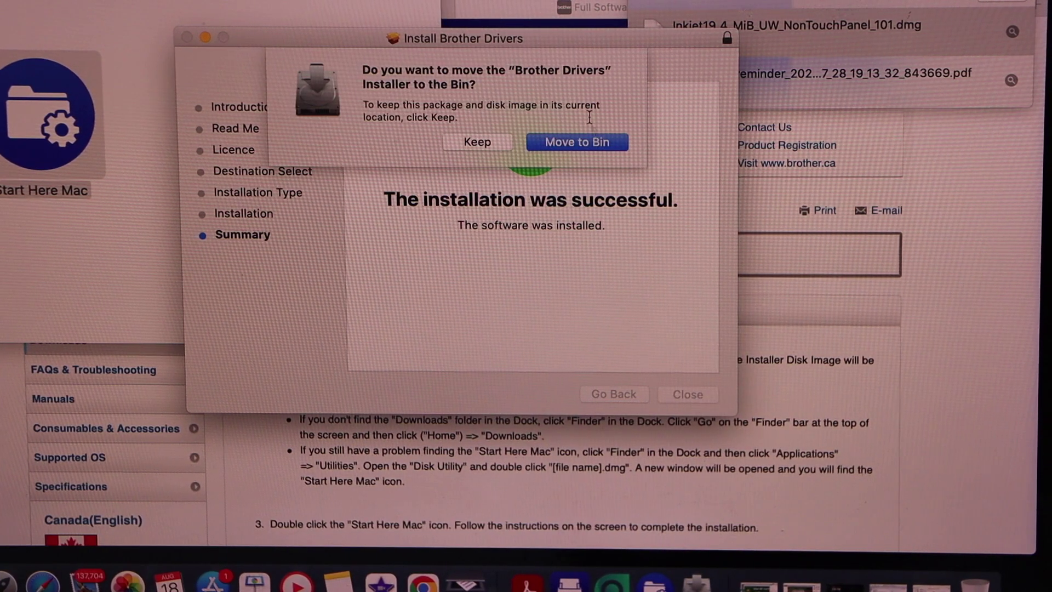
pyautogui.click(572, 148)
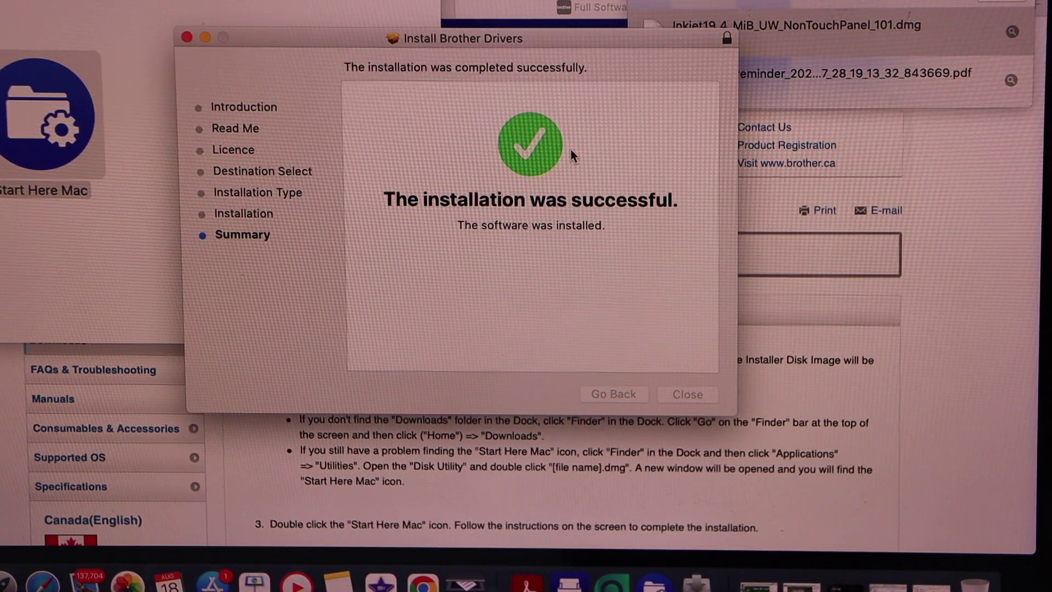
pyautogui.click(676, 391)
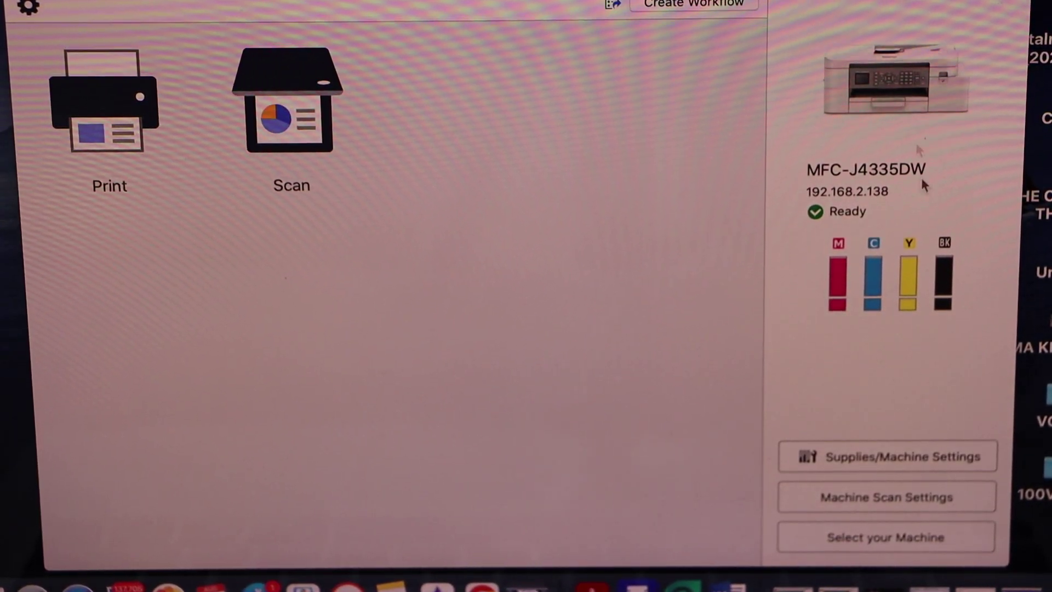
# Step: Make the USB-connected MFC-J4335DW the active machine and switch to the Scan screen
pyautogui.click(883, 542)
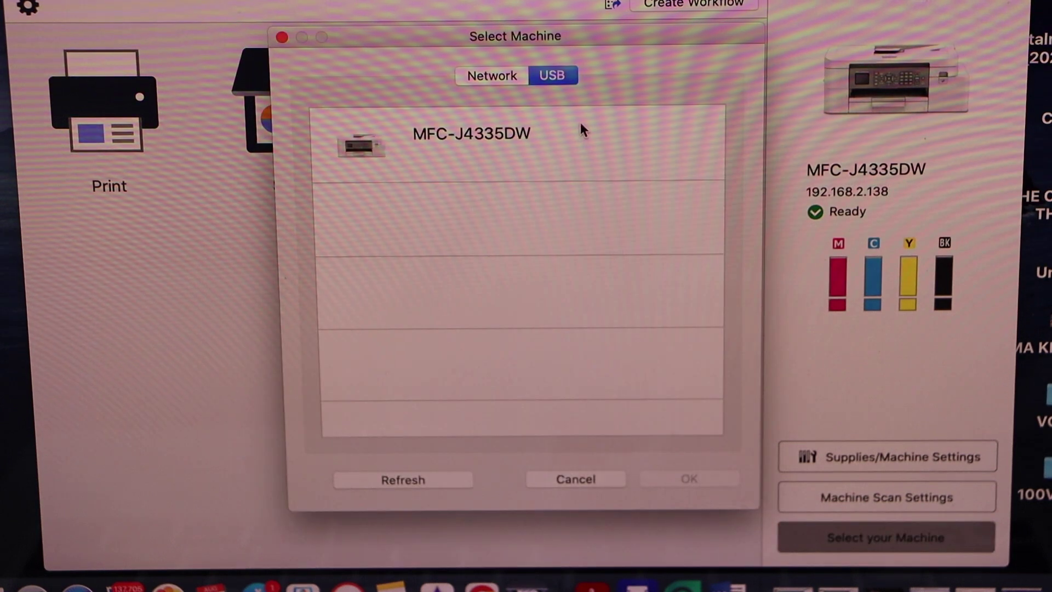
pyautogui.click(581, 130)
pyautogui.click(705, 482)
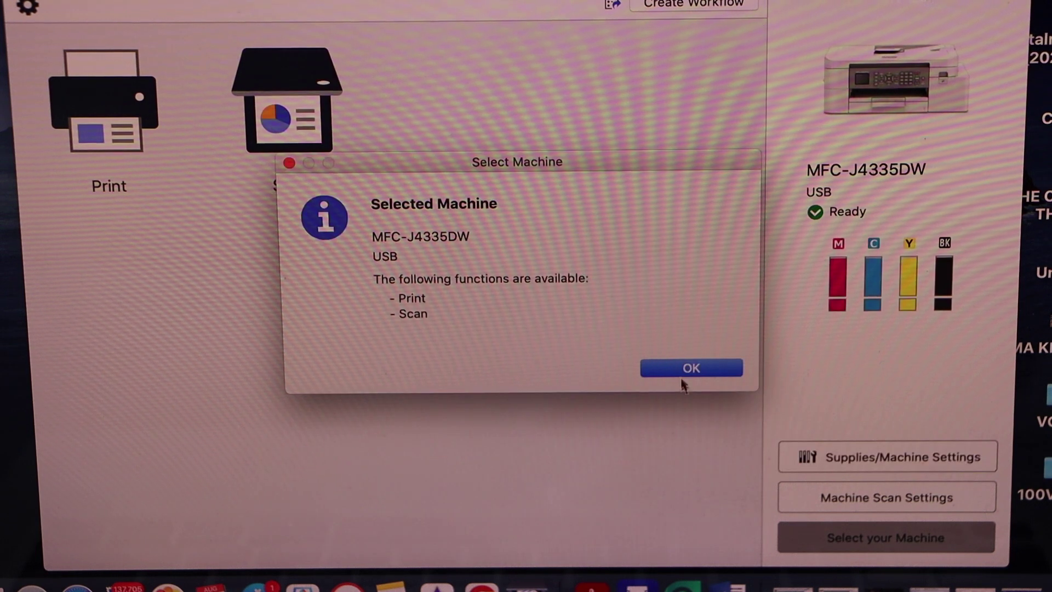
pyautogui.click(681, 371)
pyautogui.click(274, 104)
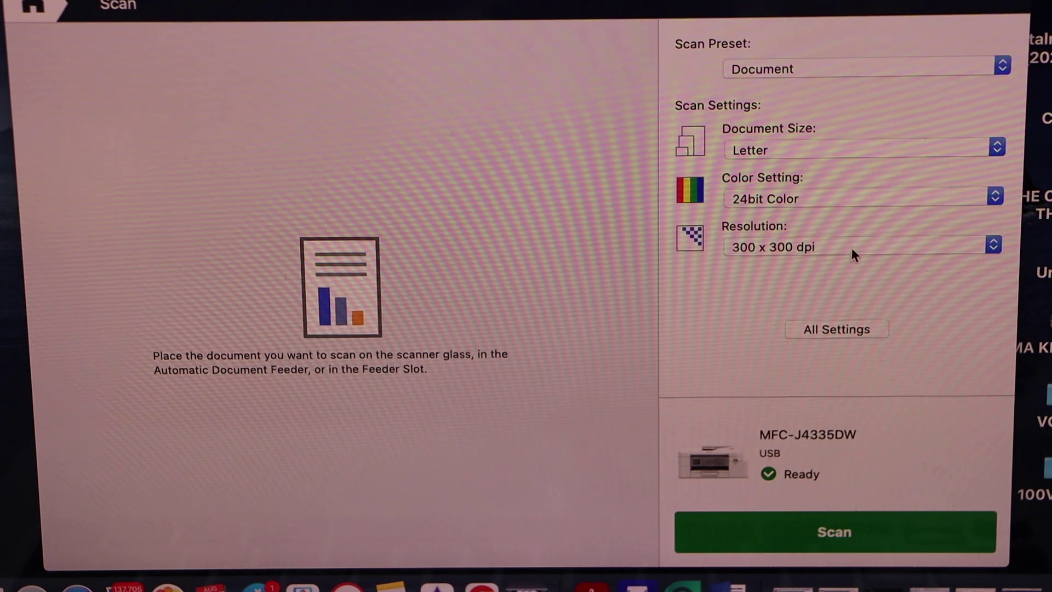
# Step: Start scanning the loaded COPY, PRINT, SCAN page
pyautogui.click(804, 534)
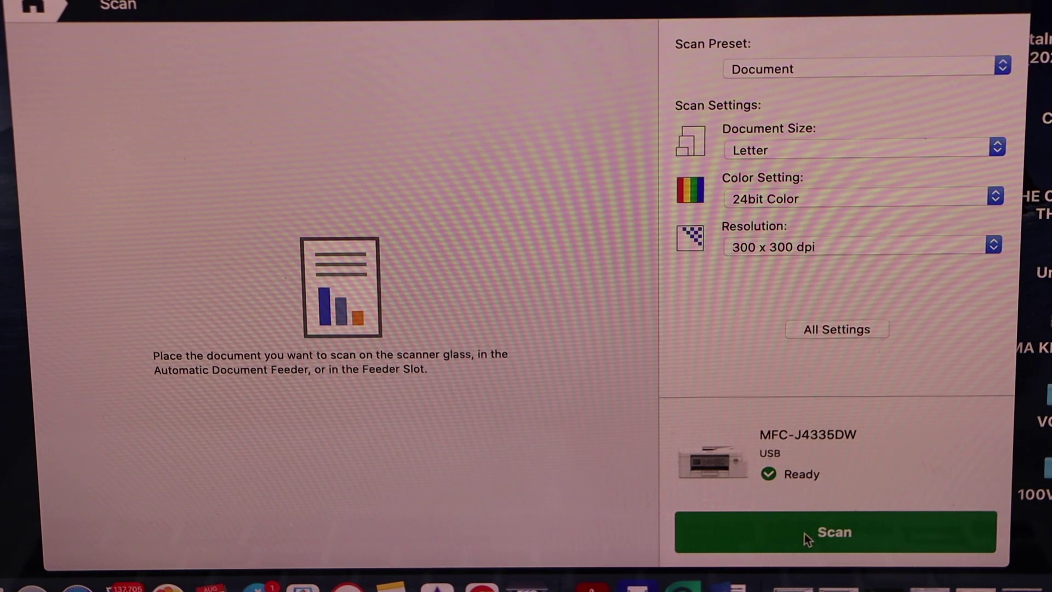